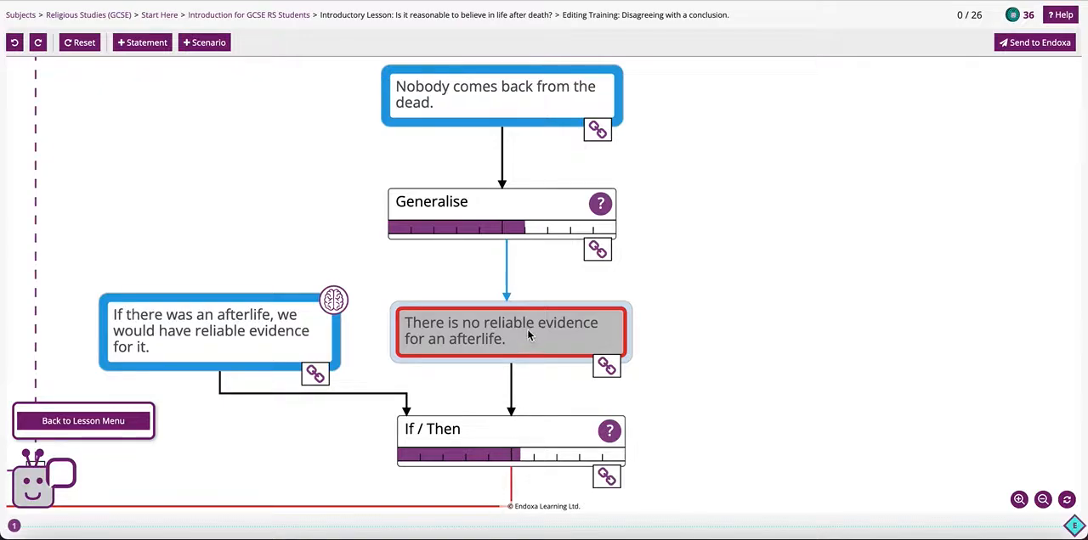
# - Review the notes on "There is no reliable evidence for an afterlife" and the critical questions of the Generalise argument above it
pyautogui.click(528, 335)
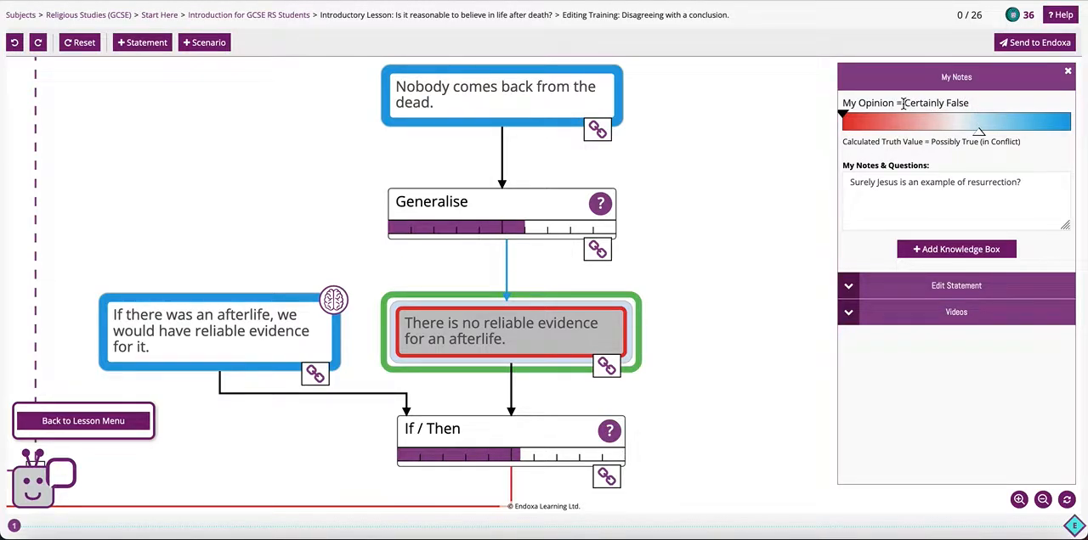
pyautogui.click(697, 317)
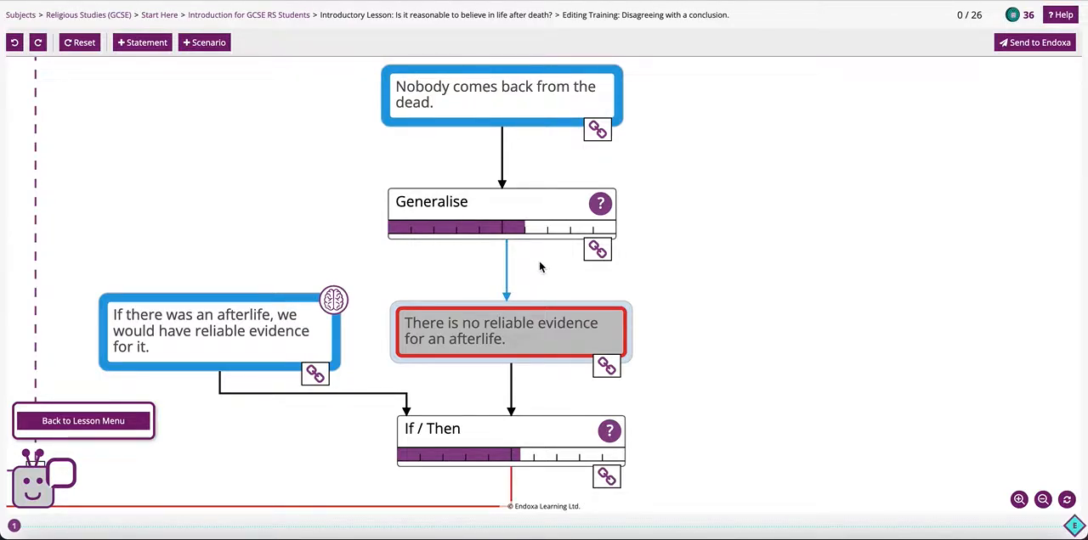
pyautogui.click(513, 207)
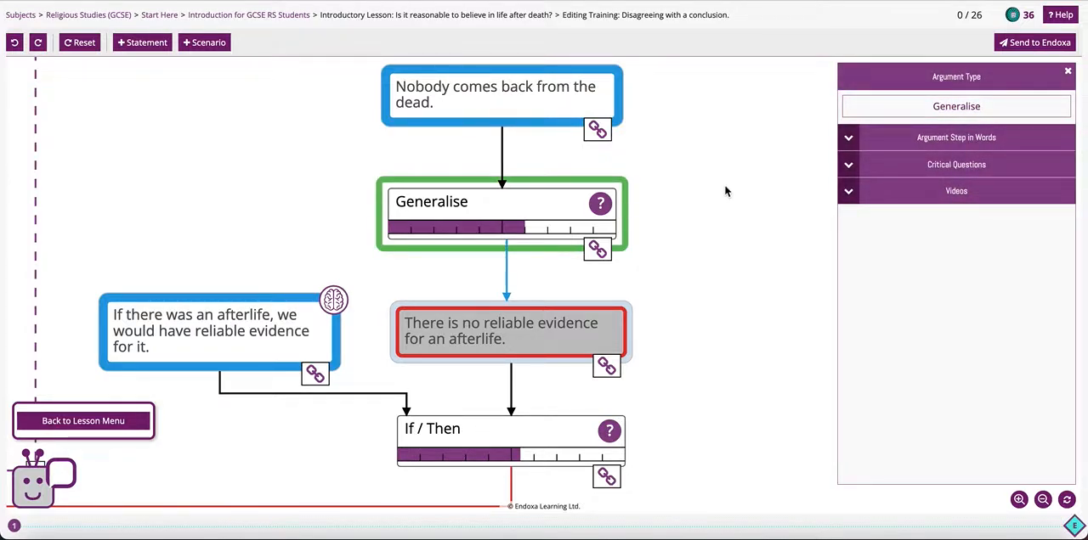
pyautogui.click(850, 170)
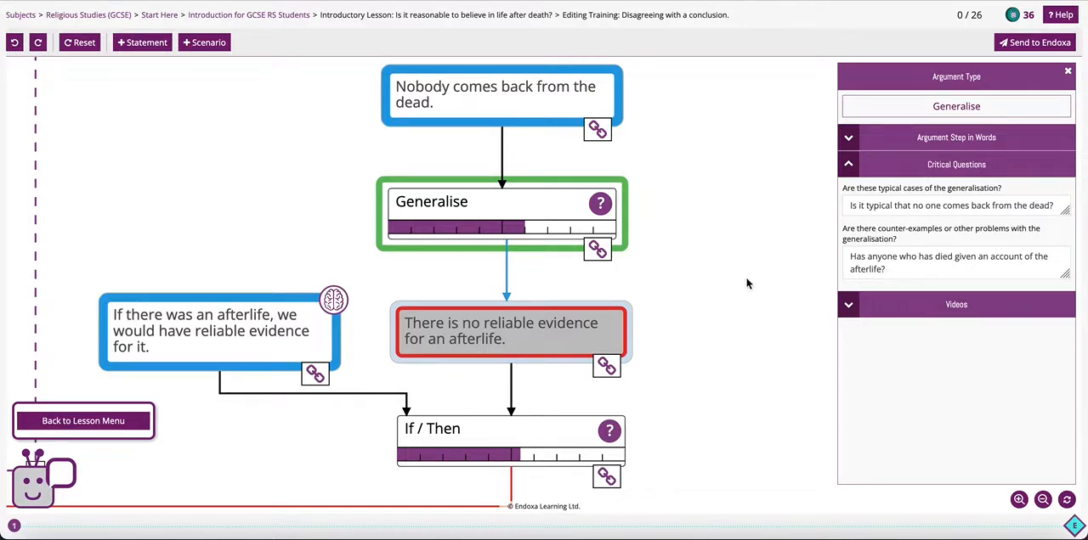
pyautogui.click(690, 274)
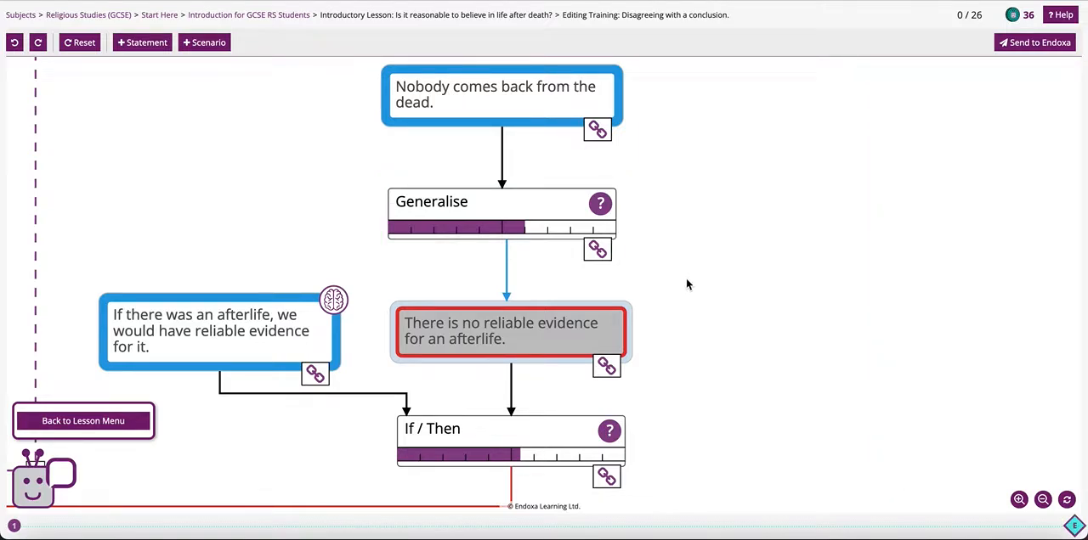
# - Move the Opinion argument about the Biblical account beneath "The Bible is inspired by God" and place the Jesus' resurrection statement to its right
pyautogui.scroll(-3, 686, 285)
pyautogui.moveTo(343, 396); pyautogui.dragTo(681, 400)
pyautogui.moveTo(714, 325); pyautogui.dragTo(721, 395)
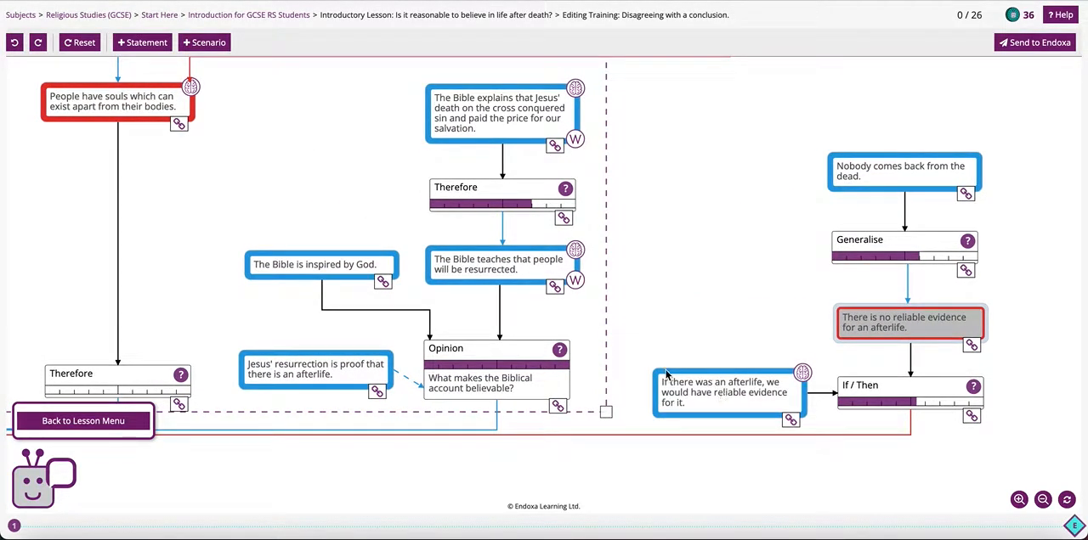
pyautogui.moveTo(322, 363); pyautogui.dragTo(677, 313)
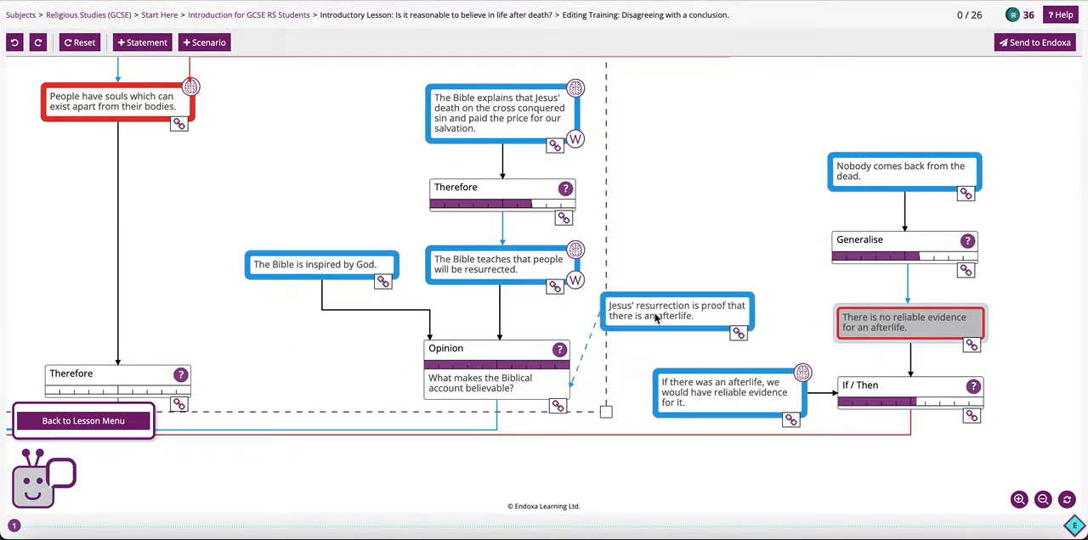
pyautogui.moveTo(464, 355); pyautogui.dragTo(277, 341)
pyautogui.moveTo(606, 314); pyautogui.dragTo(477, 346)
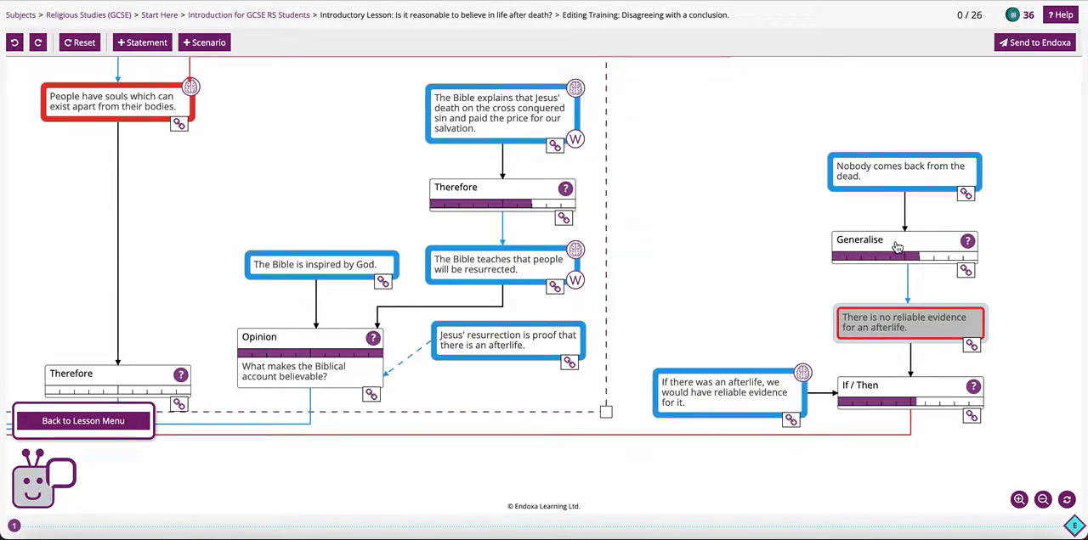
# - Link "Jesus' resurrection is proof that there is an afterlife" to Generalise as an undermining statement for "Has anyone who has died given an account of the afterlife?"
pyautogui.moveTo(699, 294); pyautogui.dragTo(534, 291)
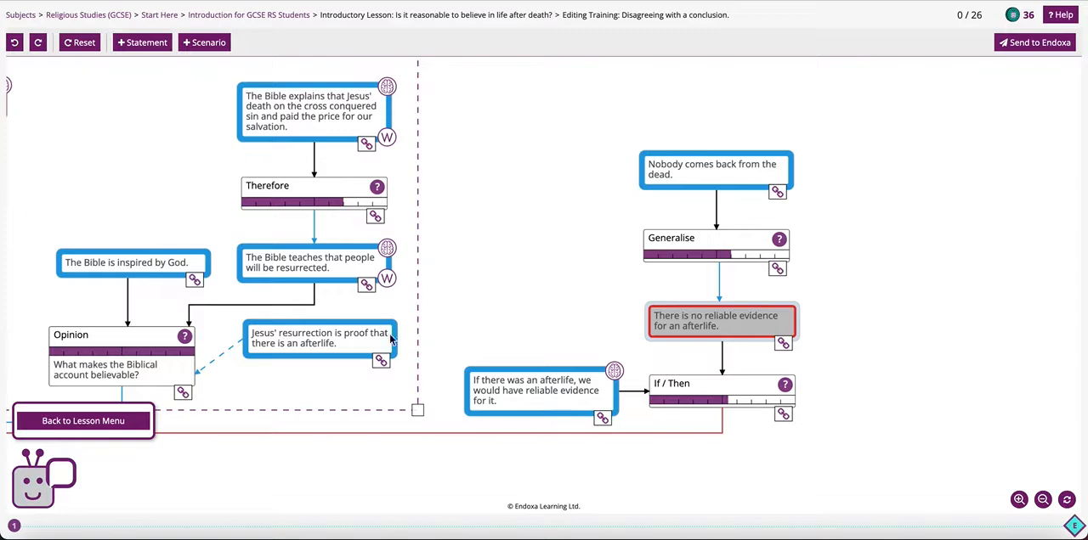
pyautogui.moveTo(380, 362); pyautogui.dragTo(689, 246)
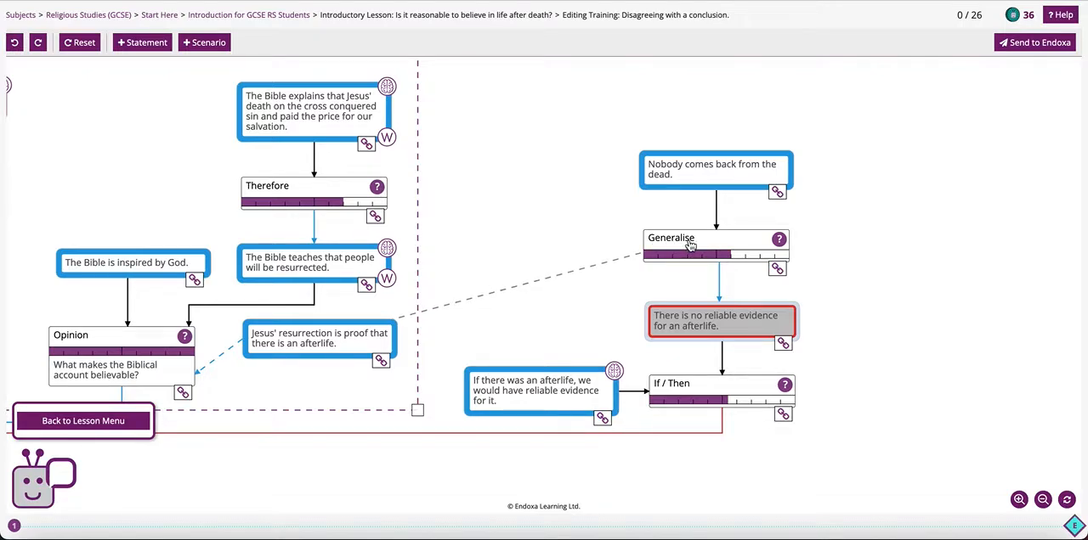
pyautogui.moveTo(691, 244); pyautogui.dragTo(691, 245)
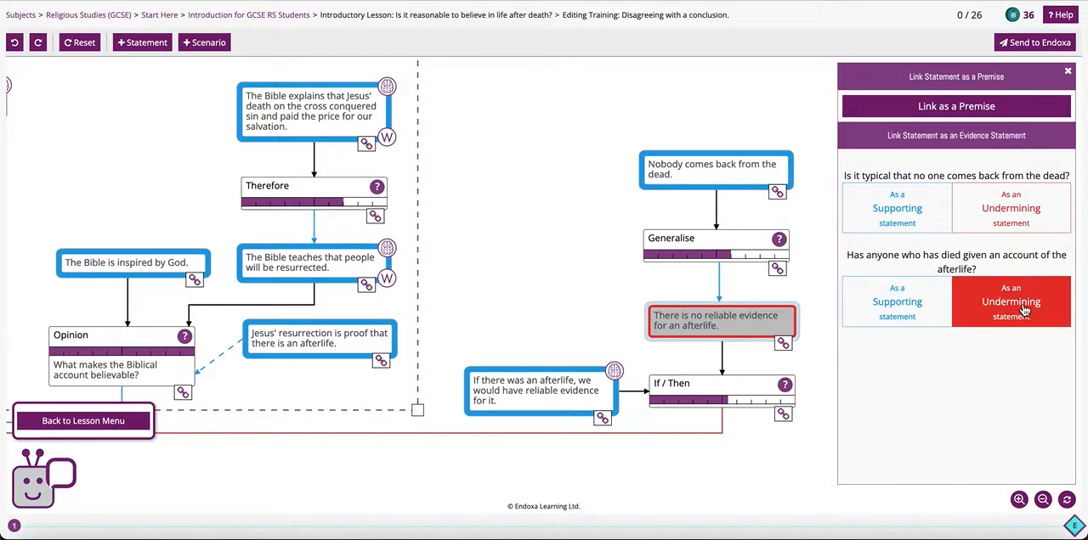
pyautogui.click(1024, 308)
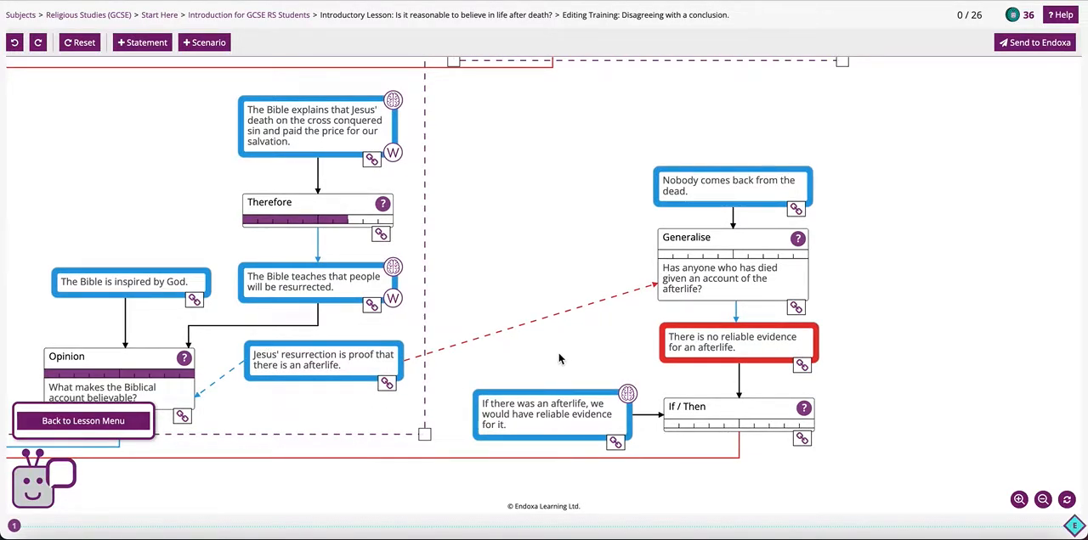
# - In Rebirth in Buddhism, review the notes on "There is evidence that people have had past lives" and the critical questions of its Generalise argument
pyautogui.scroll(-5, 569, 361)
pyautogui.moveTo(192, 292); pyautogui.dragTo(745, 314)
pyautogui.scroll(3, 413, 296)
pyautogui.scroll(3, 414, 296)
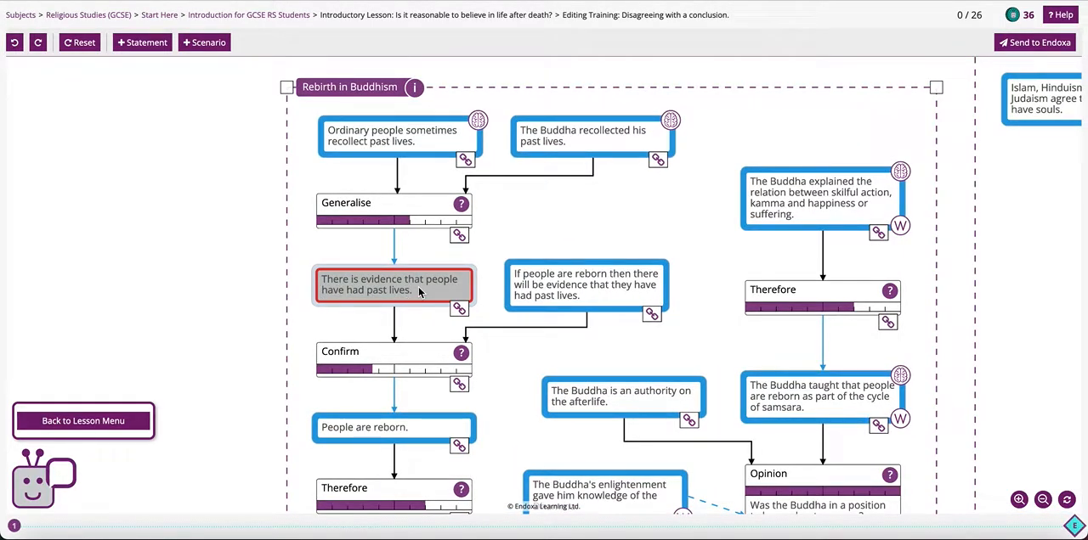
pyautogui.click(413, 287)
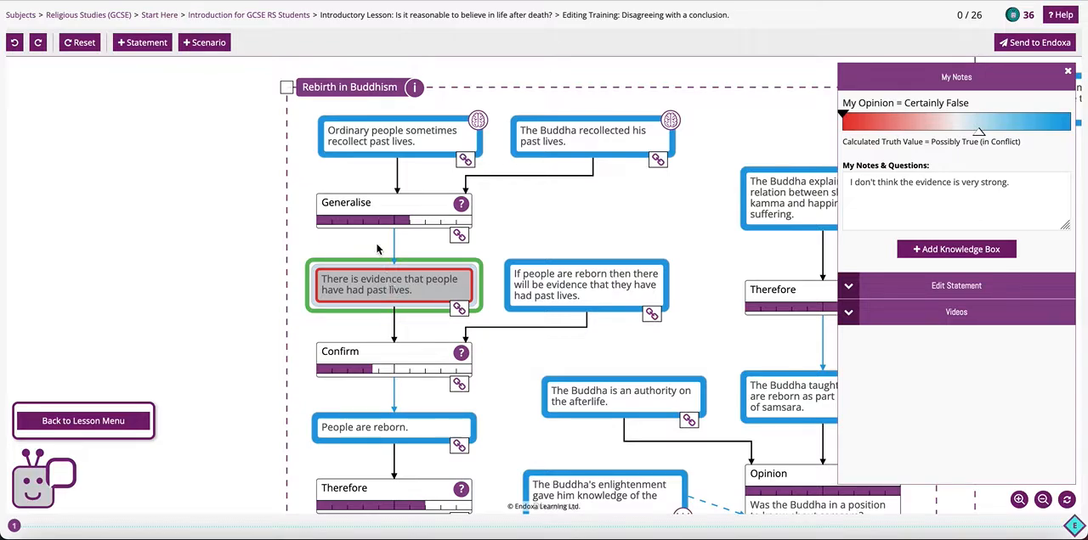
pyautogui.click(407, 211)
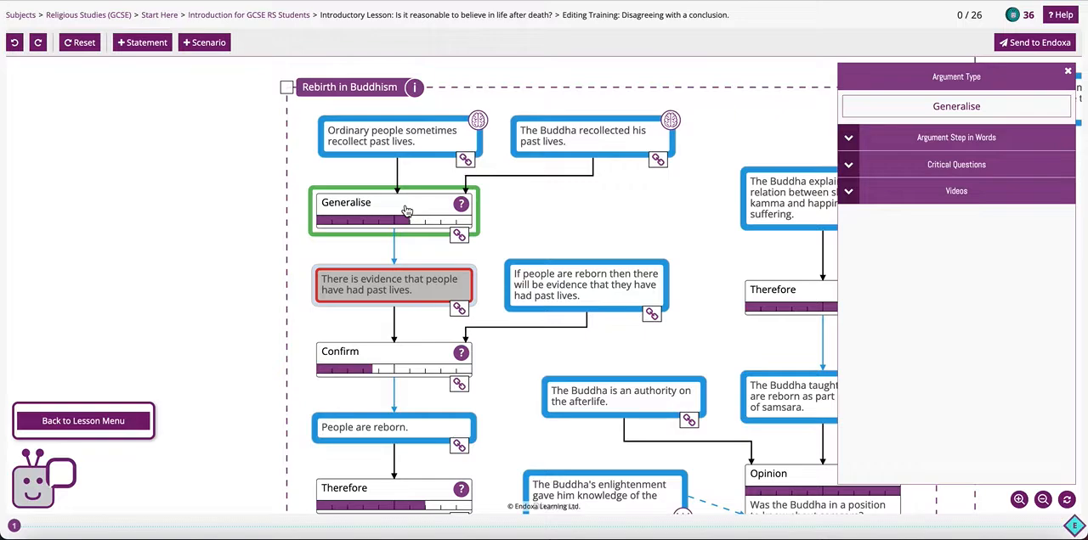
pyautogui.click(850, 167)
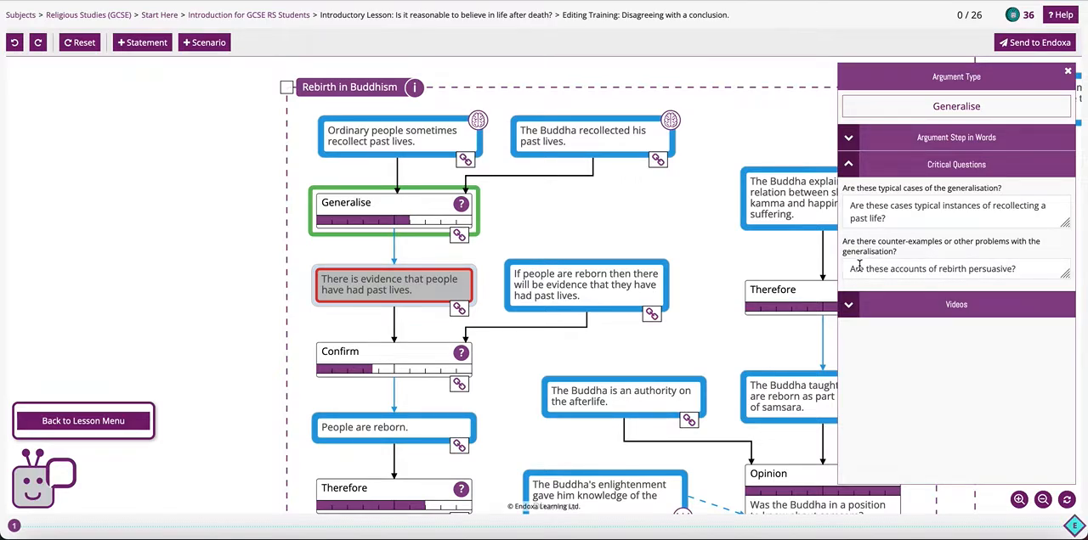
pyautogui.click(520, 222)
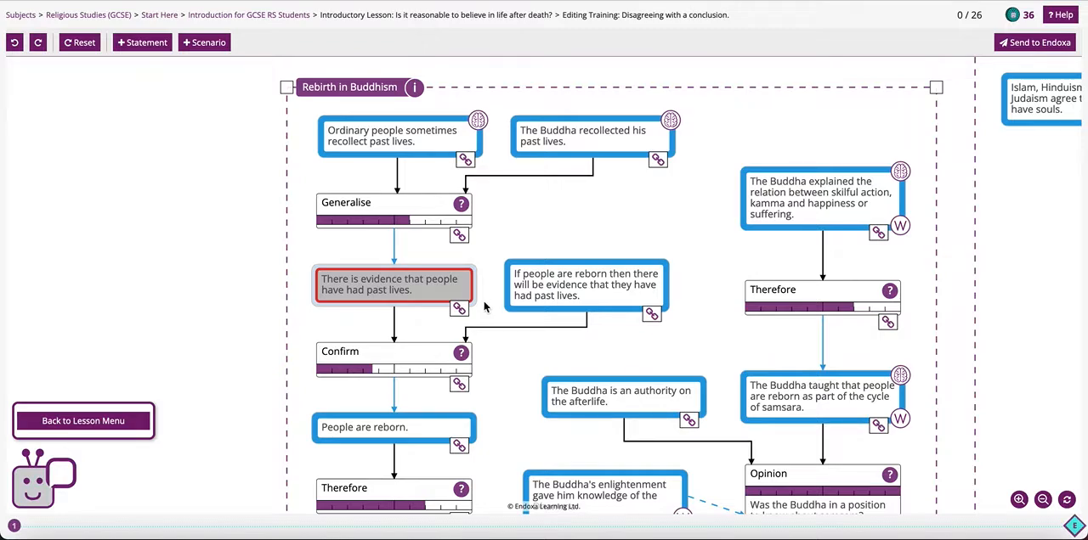
# - Add a statement reading "Accounts of past lives could be unreliable." in the empty space left of the Rebirth in Buddhism frame
pyautogui.click(146, 49)
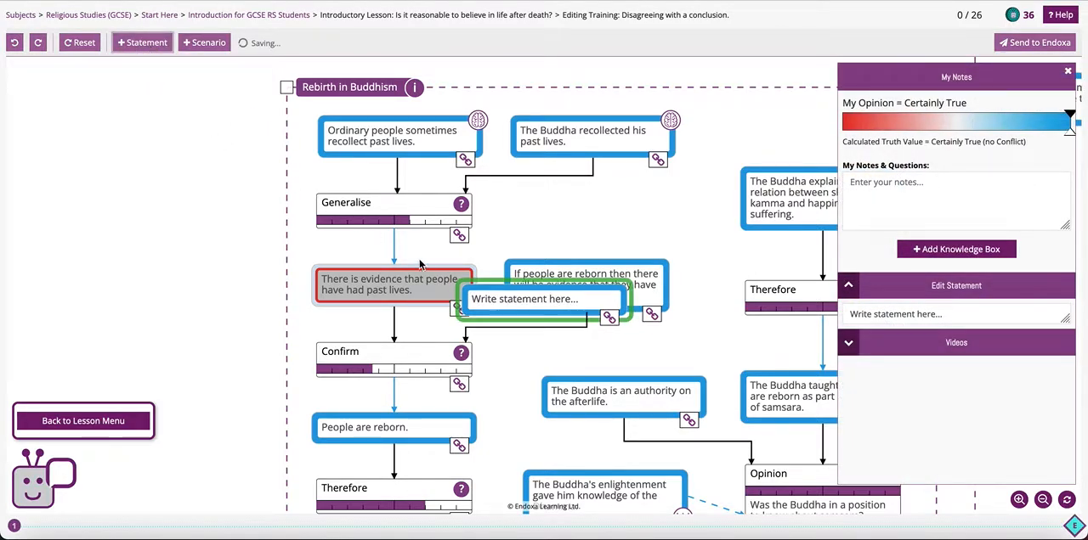
pyautogui.moveTo(525, 302); pyautogui.dragTo(82, 200)
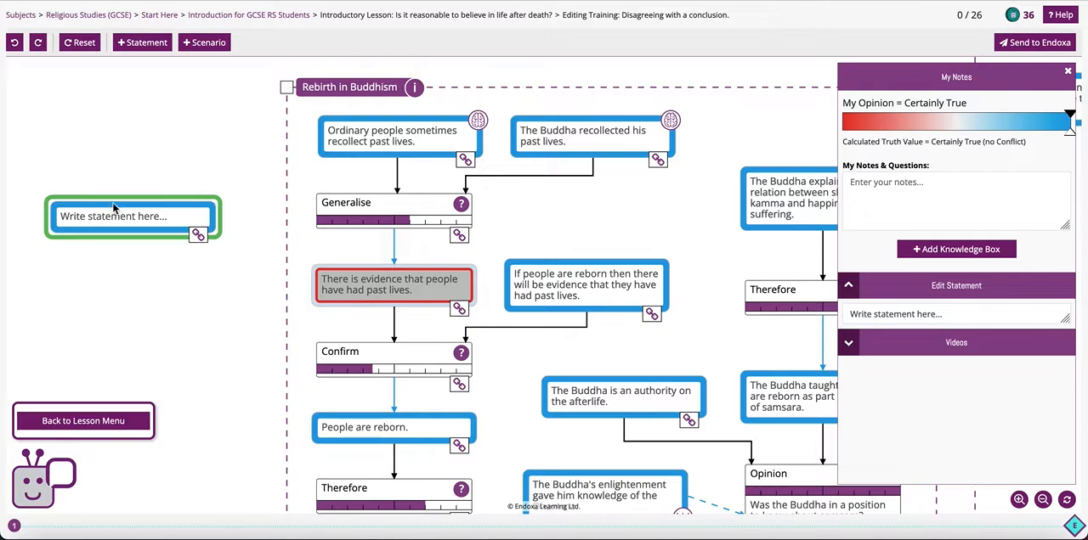
pyautogui.click(962, 315)
pyautogui.moveTo(962, 315); pyautogui.dragTo(847, 316)
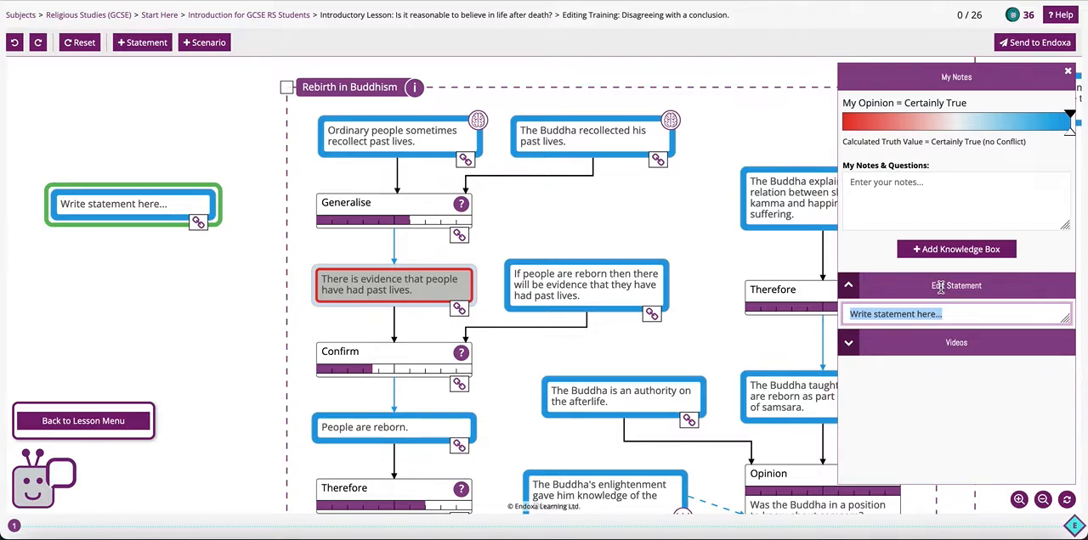
pyautogui.write('Accounts of past lives could be')
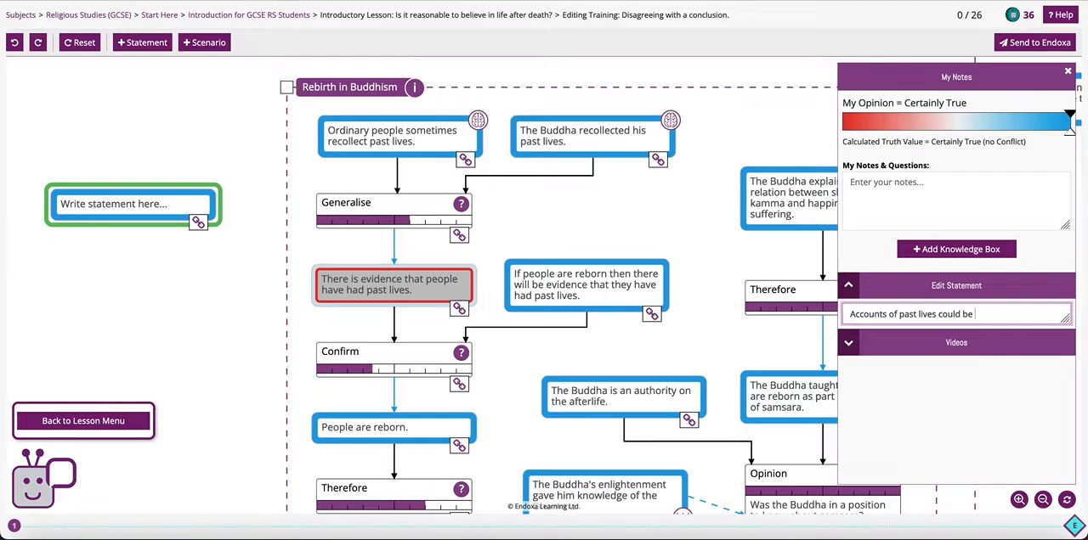
pyautogui.write('reliable.')
pyautogui.click(226, 254)
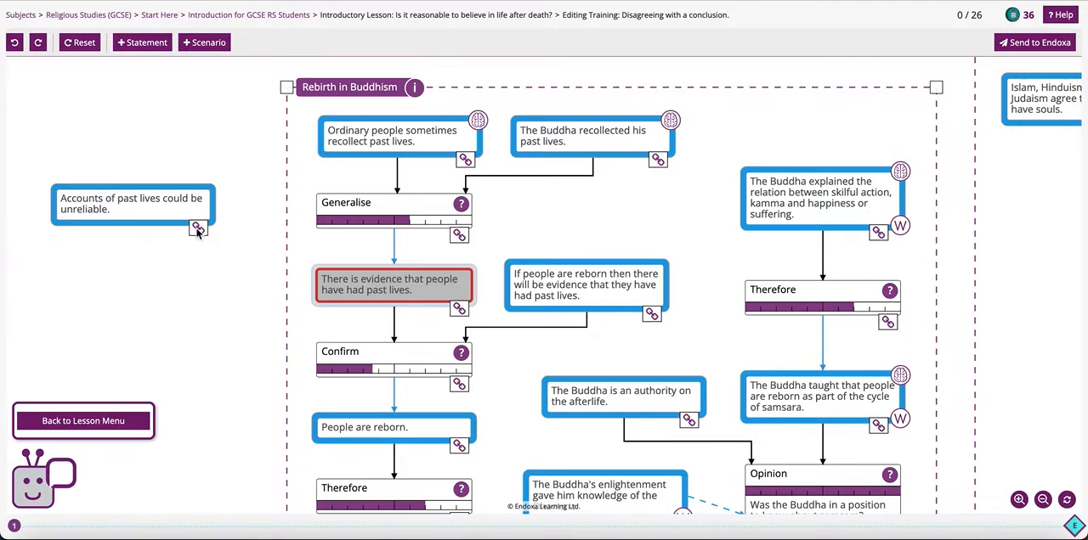
# - Link the new statement to the Generalise argument as an undermining statement for "Are these accounts of rebirth persuasive?"
pyautogui.moveTo(197, 229); pyautogui.dragTo(378, 210)
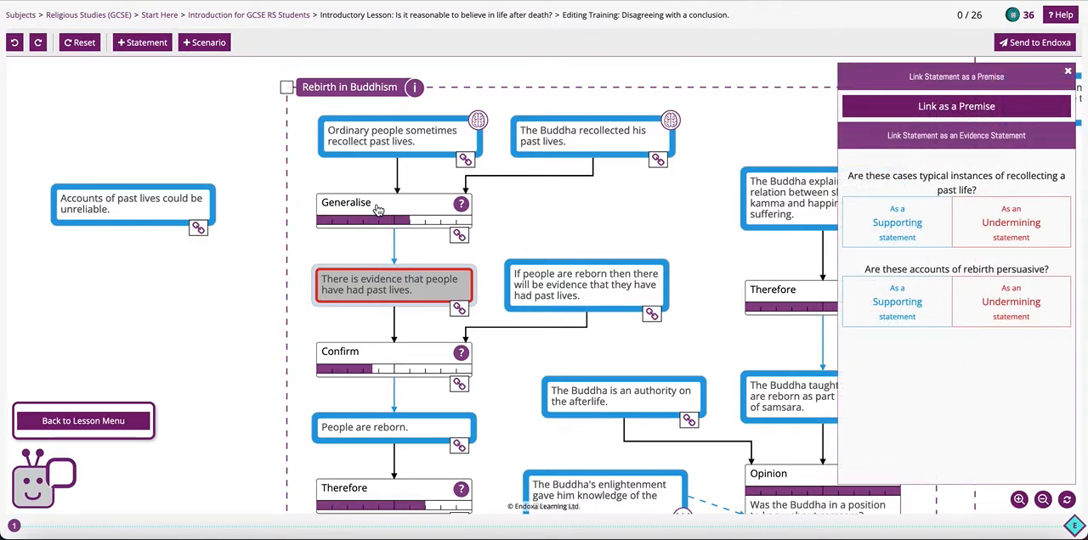
pyautogui.click(1011, 309)
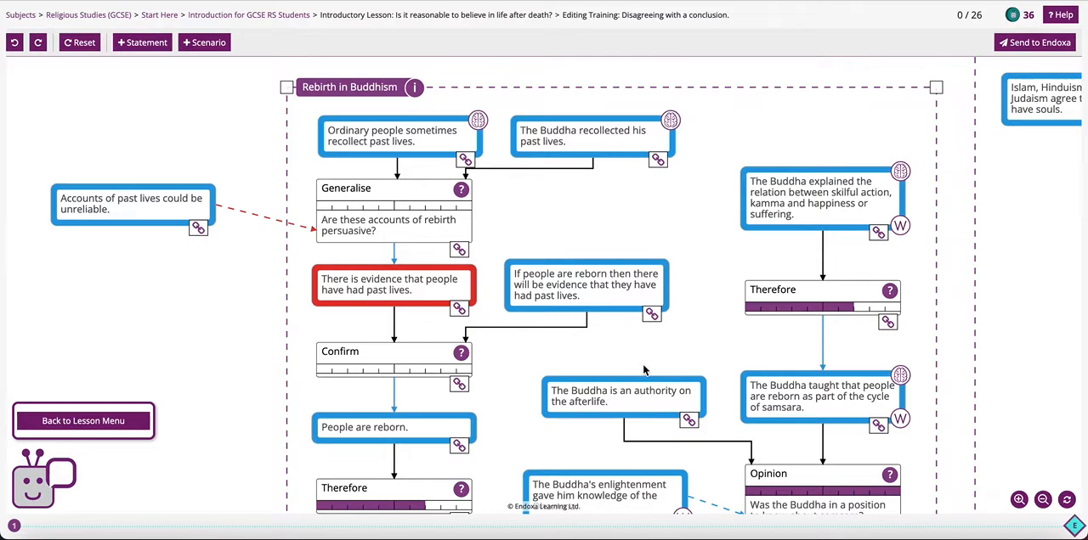